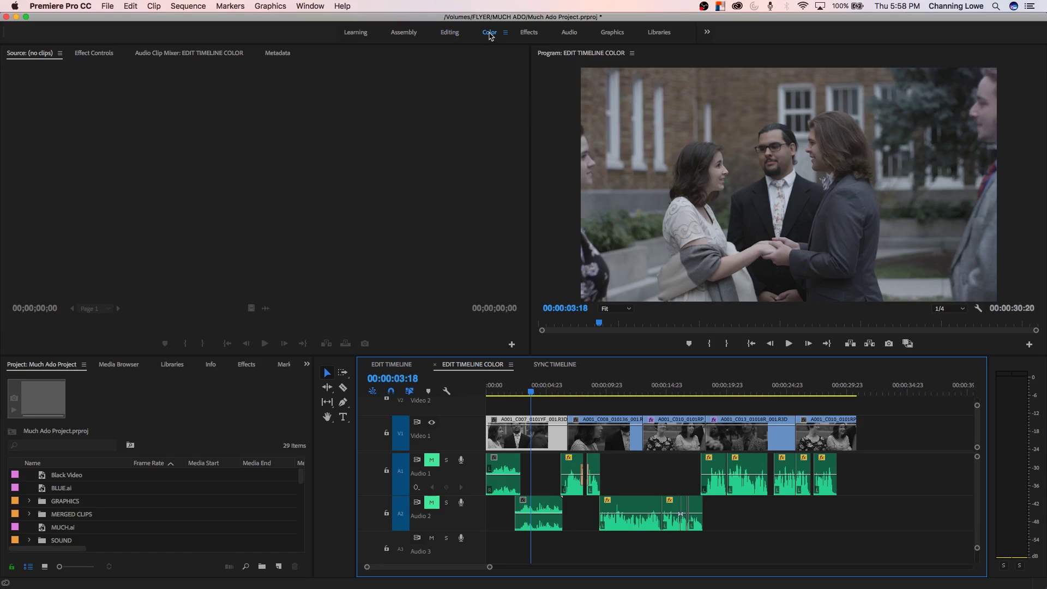
- Switch to the Color workspace so Lumetri Scopes and the Lumetri Color panel appear
left_click(489, 32)
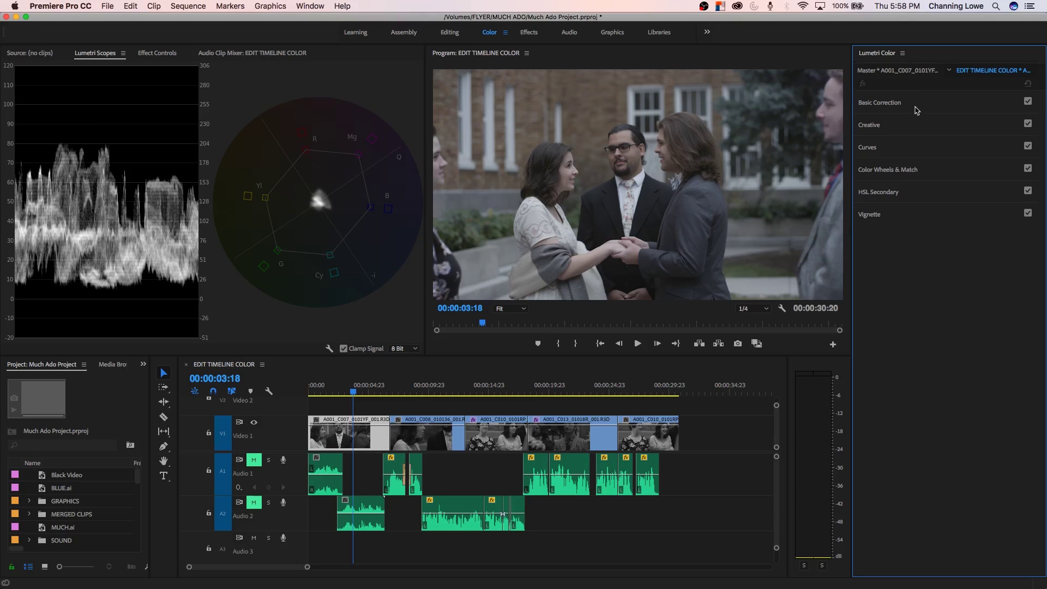
- Expand Color Wheels & Match in Lumetri Color after briefly opening Basic Correction
left_click(917, 109)
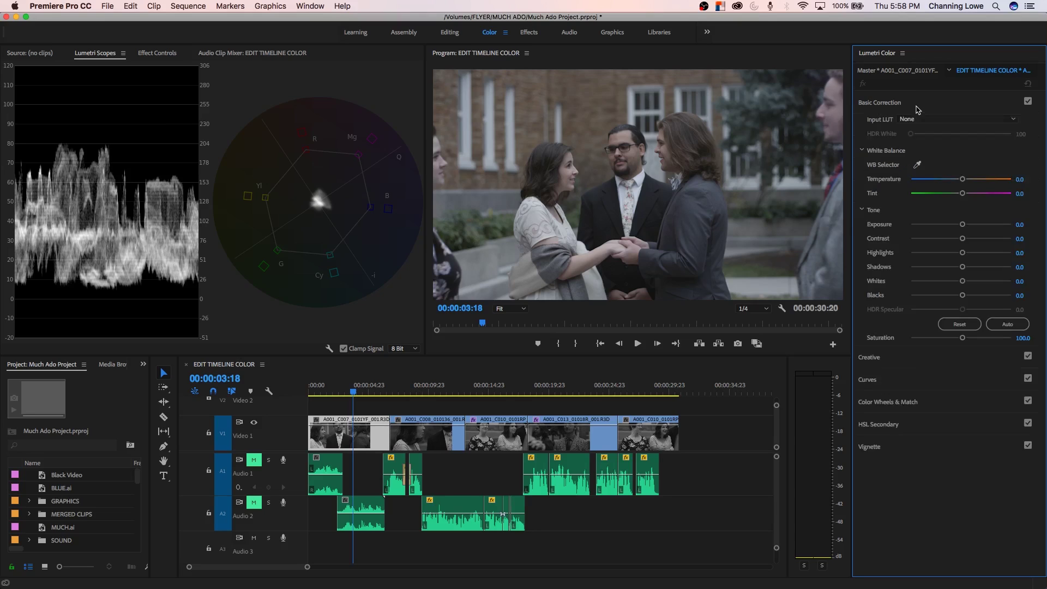
left_click(917, 104)
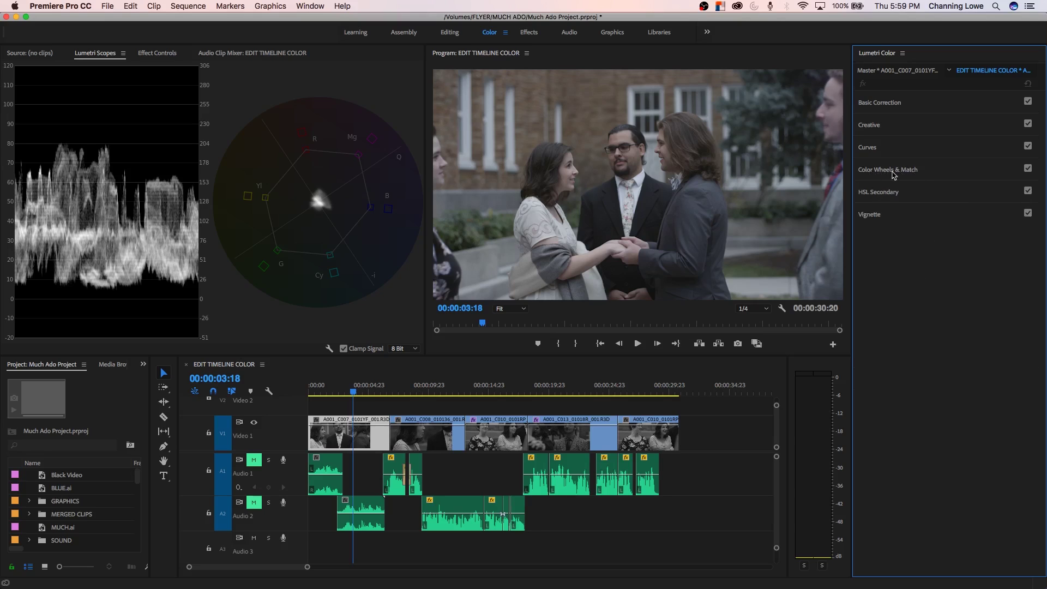
left_click(926, 173)
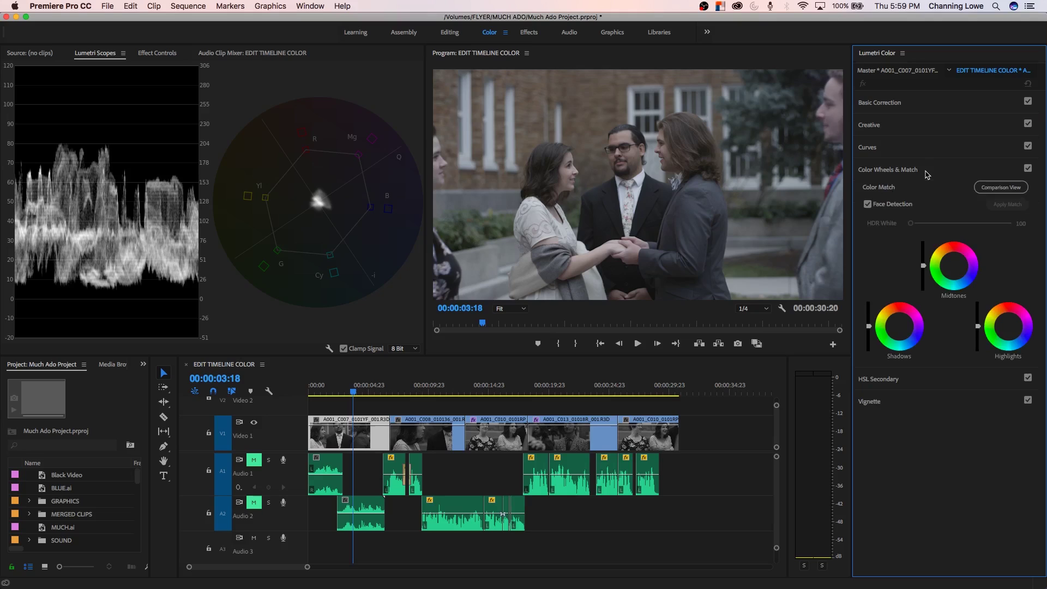
- Turn on Comparison View, showing the 00:00:07:12 reference beside the current frame
left_click(989, 188)
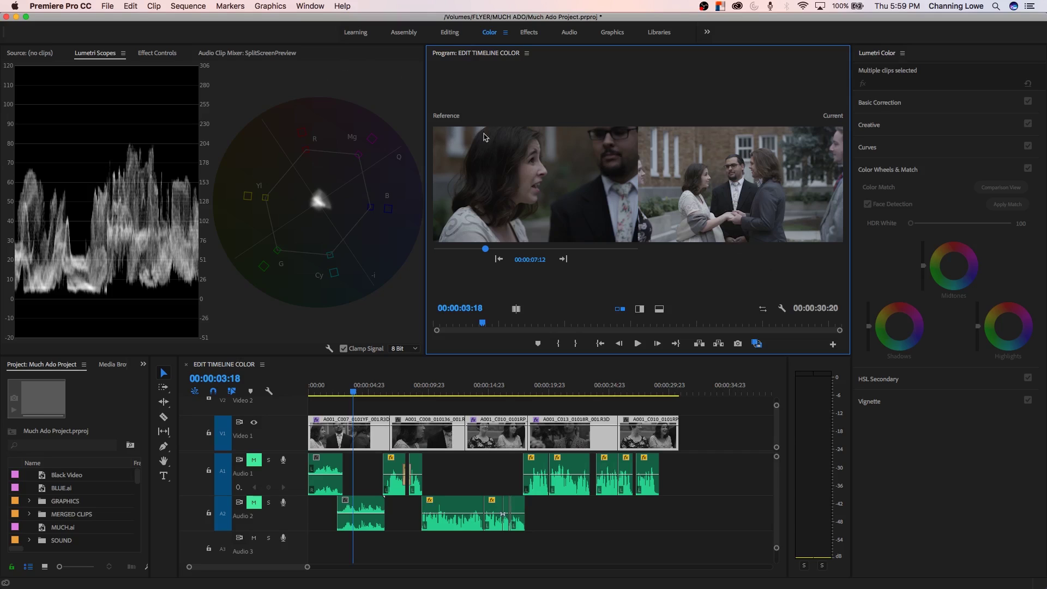
left_click(315, 8)
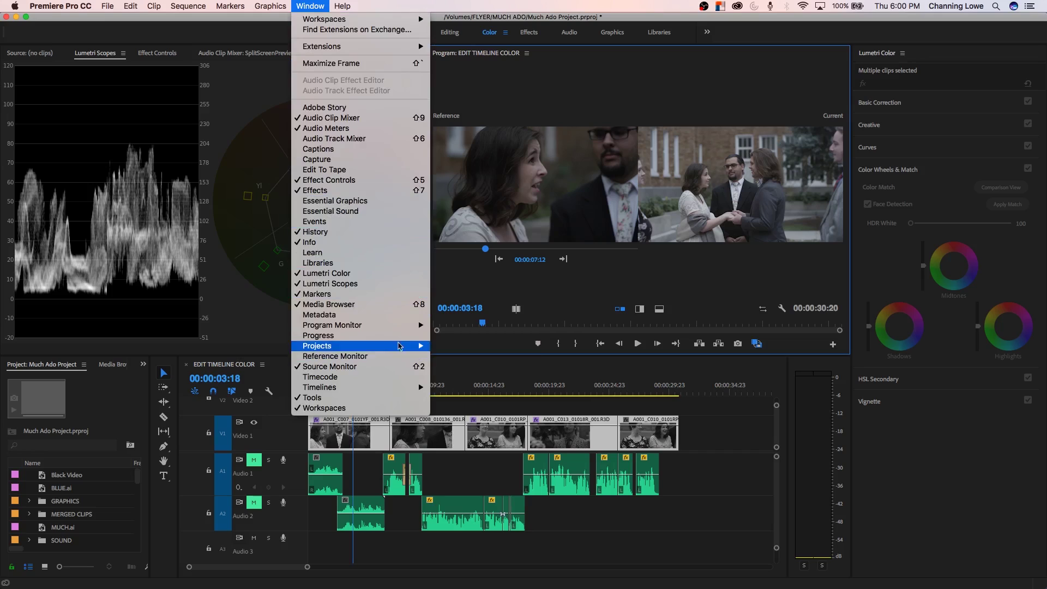
left_click(545, 125)
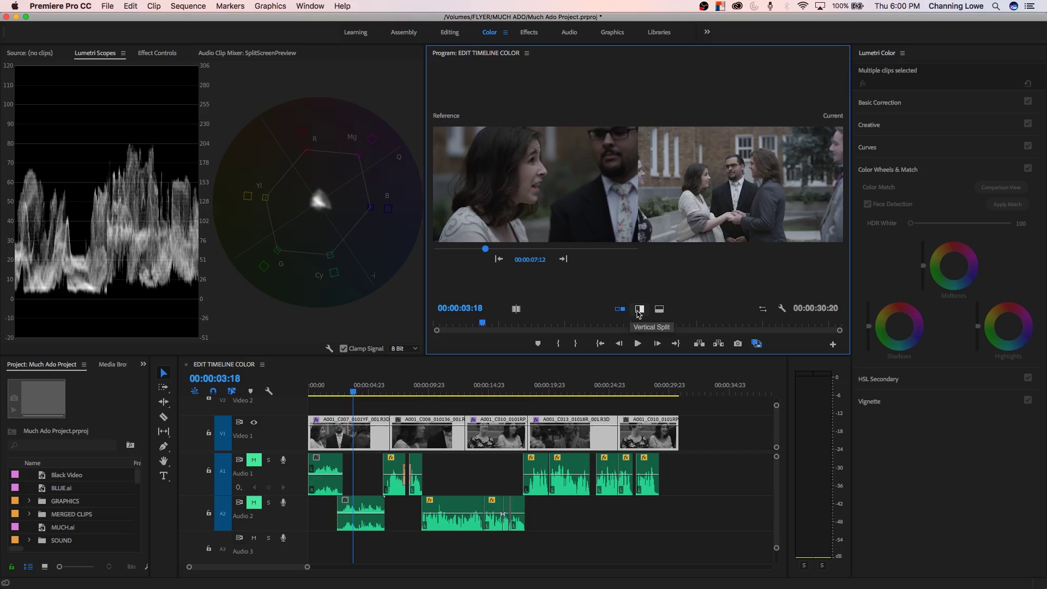
- Try a vertical split comparison, widening the current side and swapping sides
left_click(639, 308)
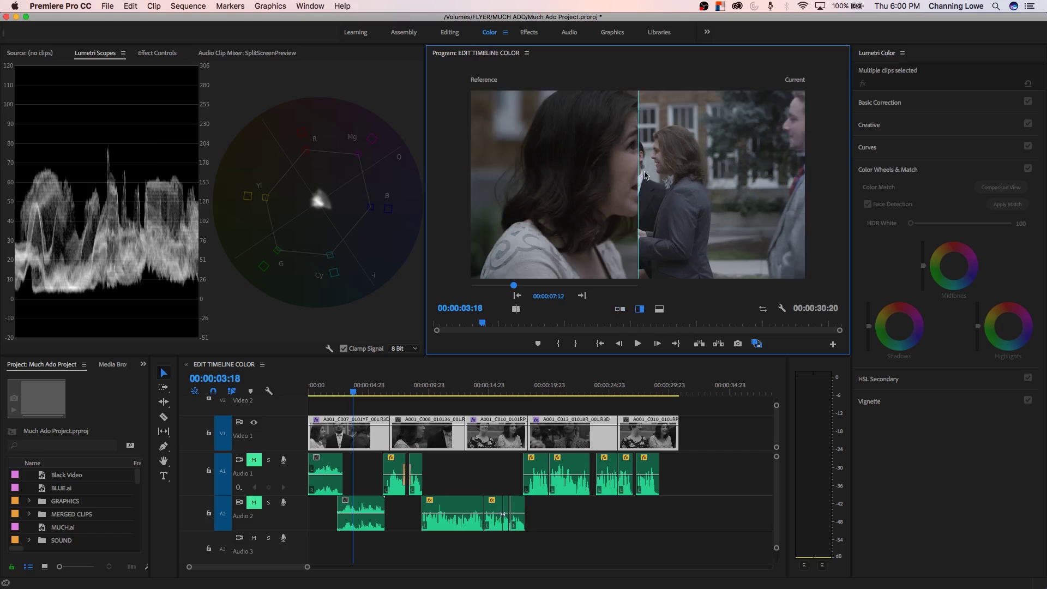
mouse_move(638, 180)
left_mouse_down()
mouse_move(579, 181)
mouse_move(704, 181)
mouse_move(651, 181)
left_mouse_up()
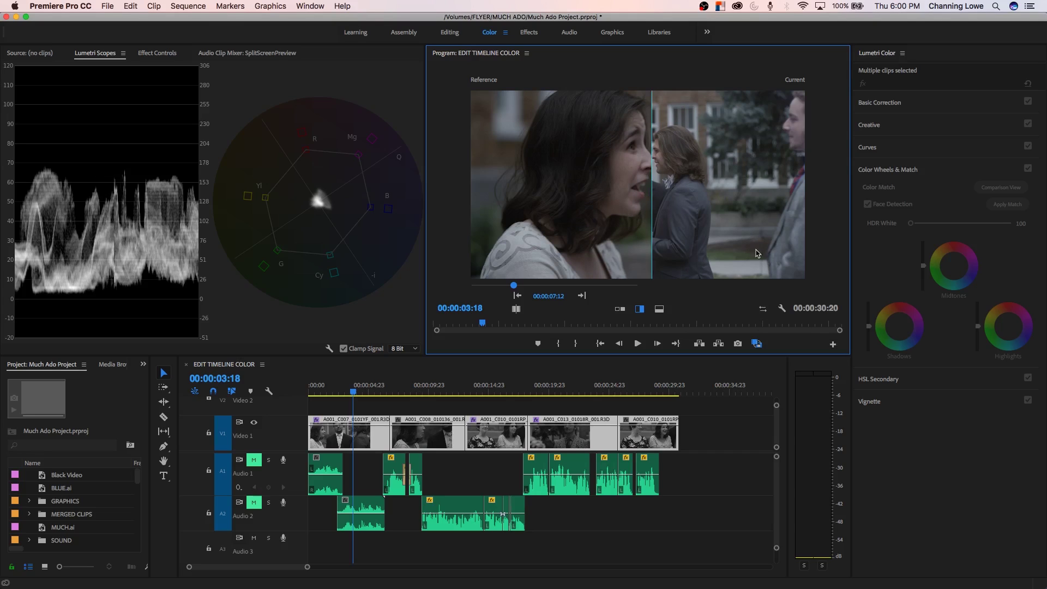
left_click(763, 309)
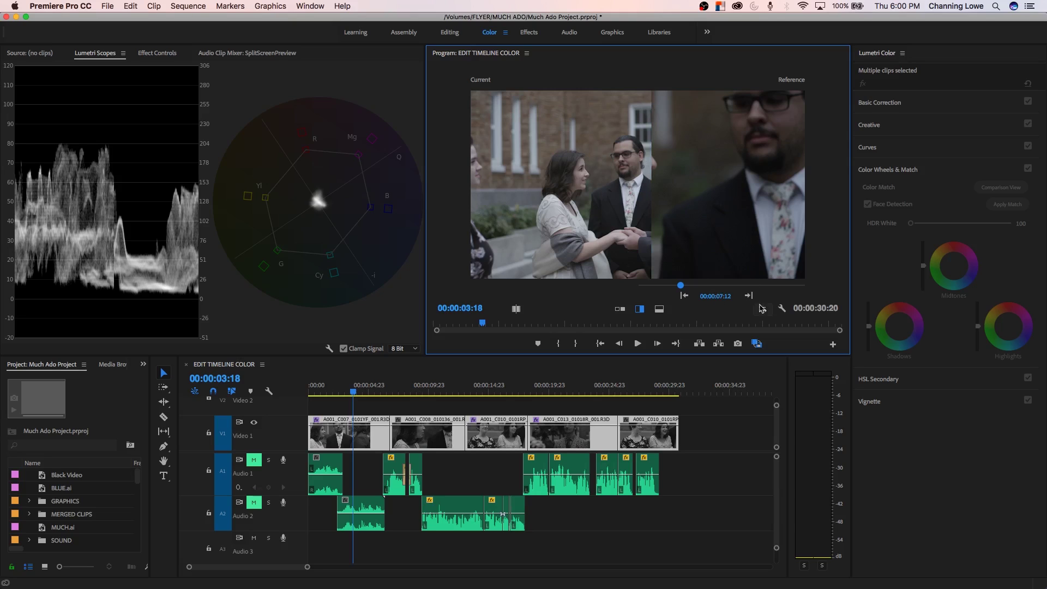
- Switch to a horizontal split, adjust the divider, and put the reference on top
left_click(659, 309)
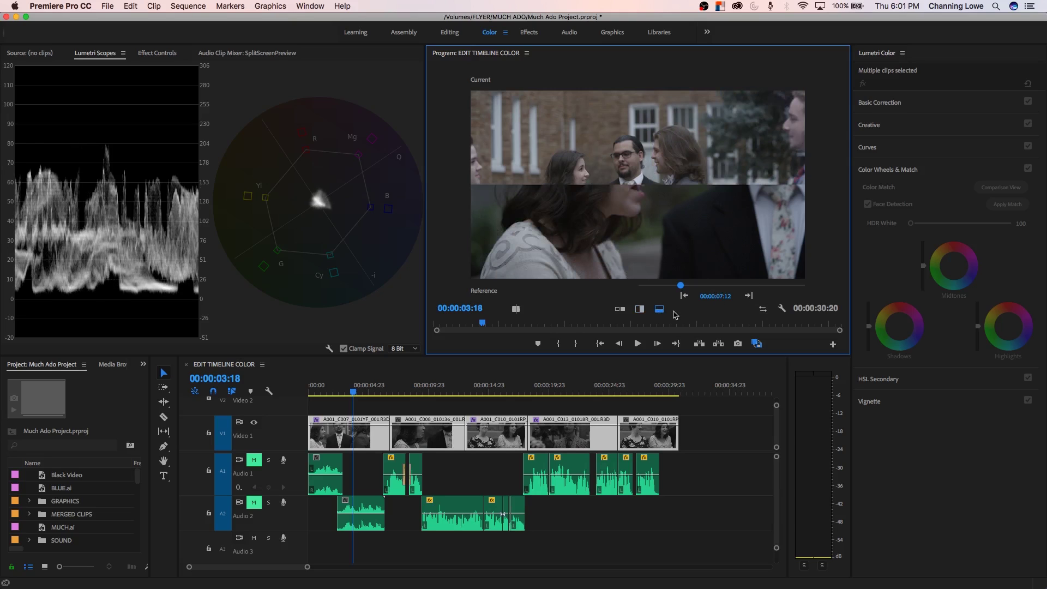
mouse_move(631, 185)
left_mouse_down()
mouse_move(641, 166)
mouse_move(646, 189)
left_mouse_up()
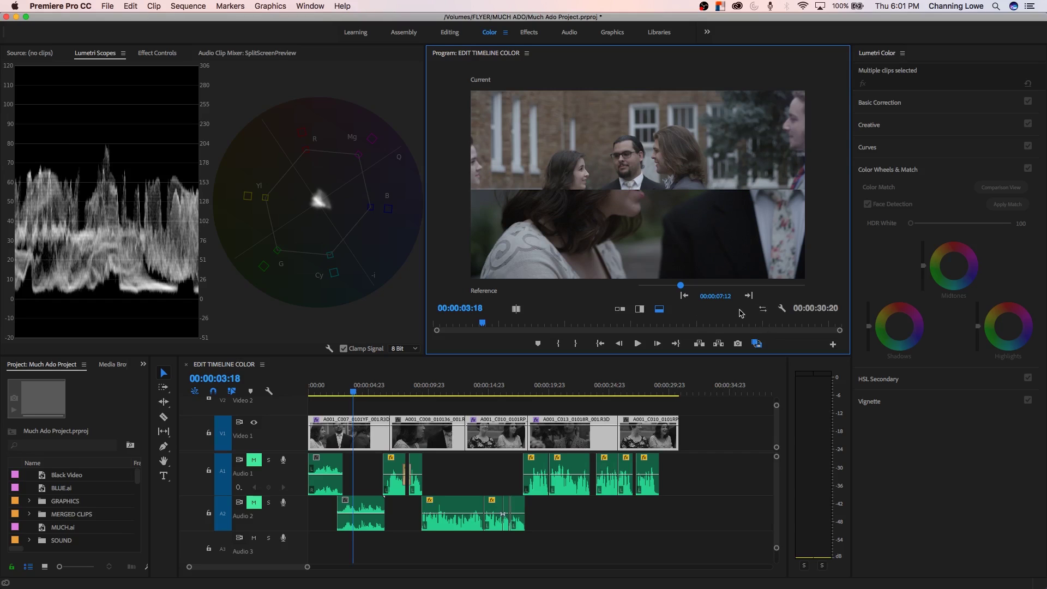
left_click(763, 309)
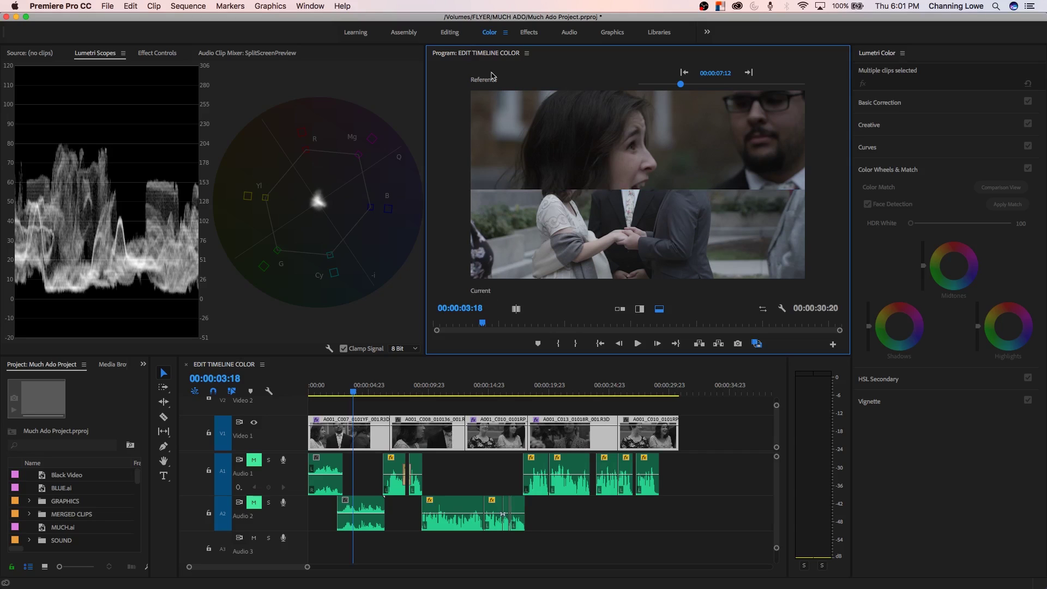
- On the first clip, try a blue midtones tint, reset it, and return to Side by Side
key("super+shift+a")
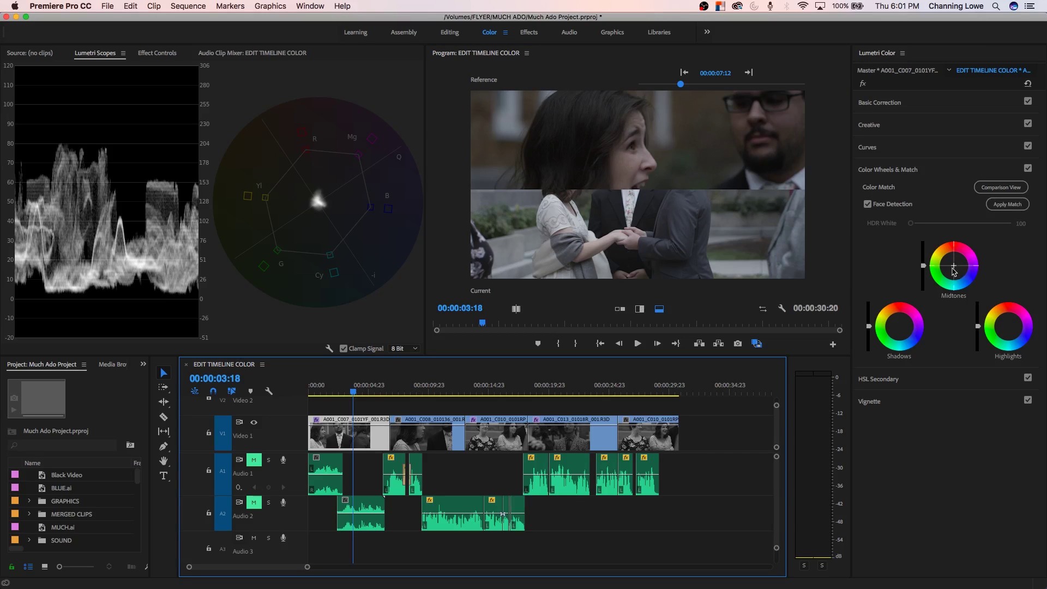
left_click(958, 268)
left_click_drag(958, 267, 963, 272)
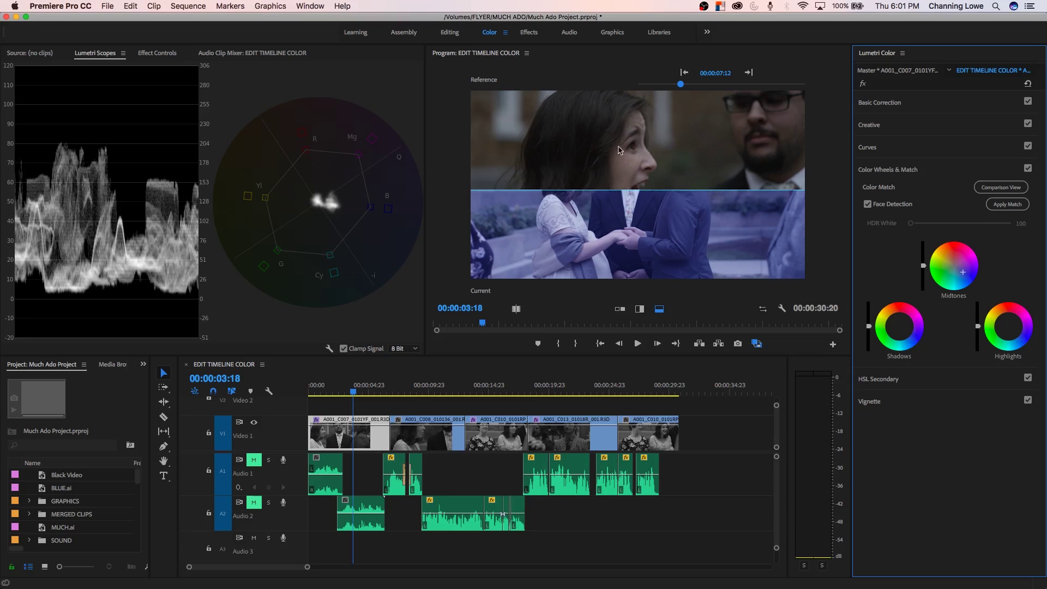
double_click(959, 271)
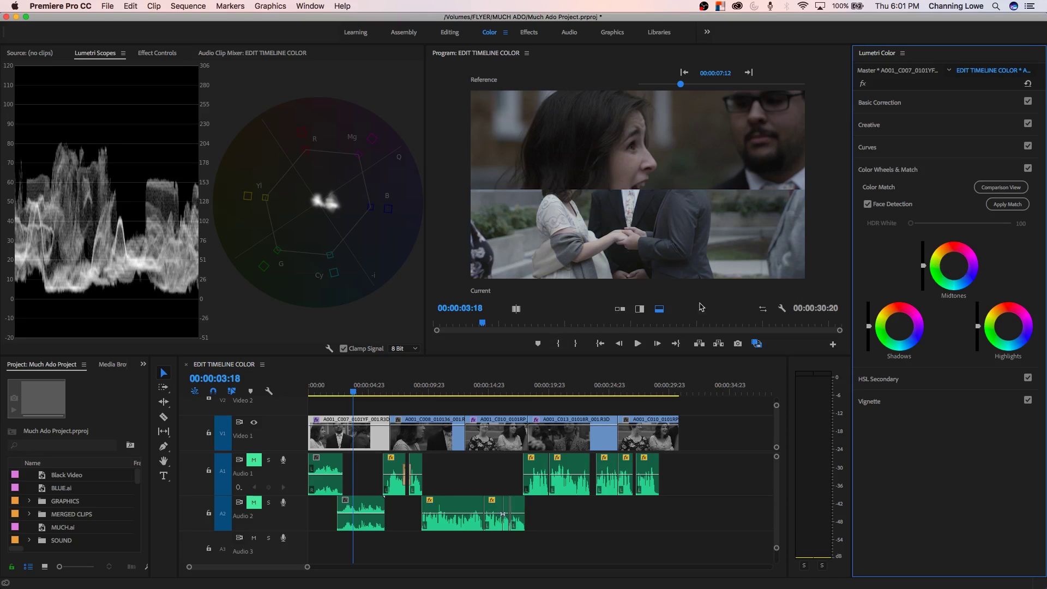
left_click(619, 309)
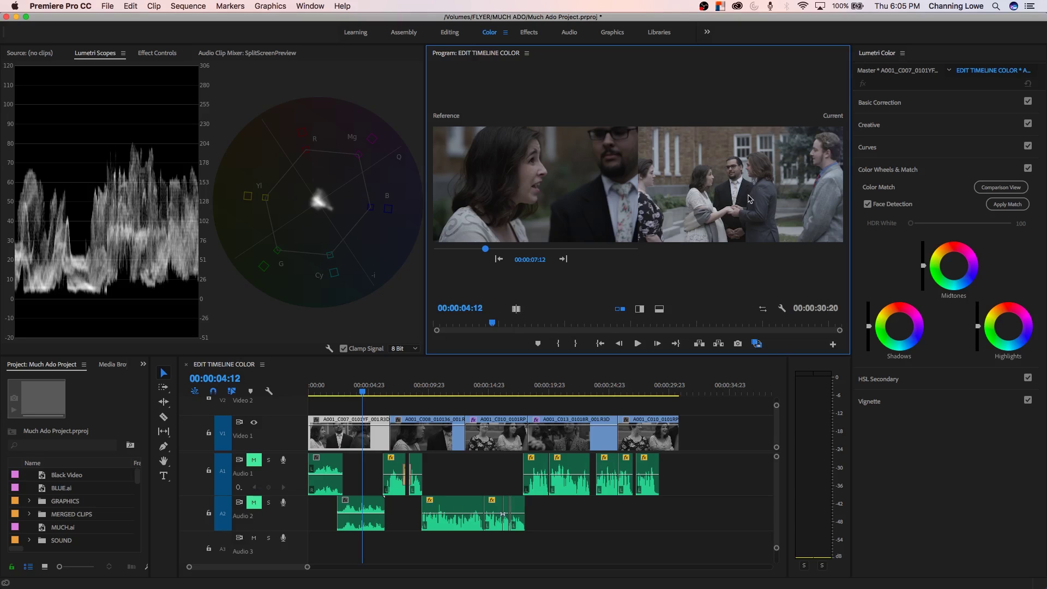
- Toggle the before/after frame comparison while nudging the midtones toward blue
left_click(516, 309)
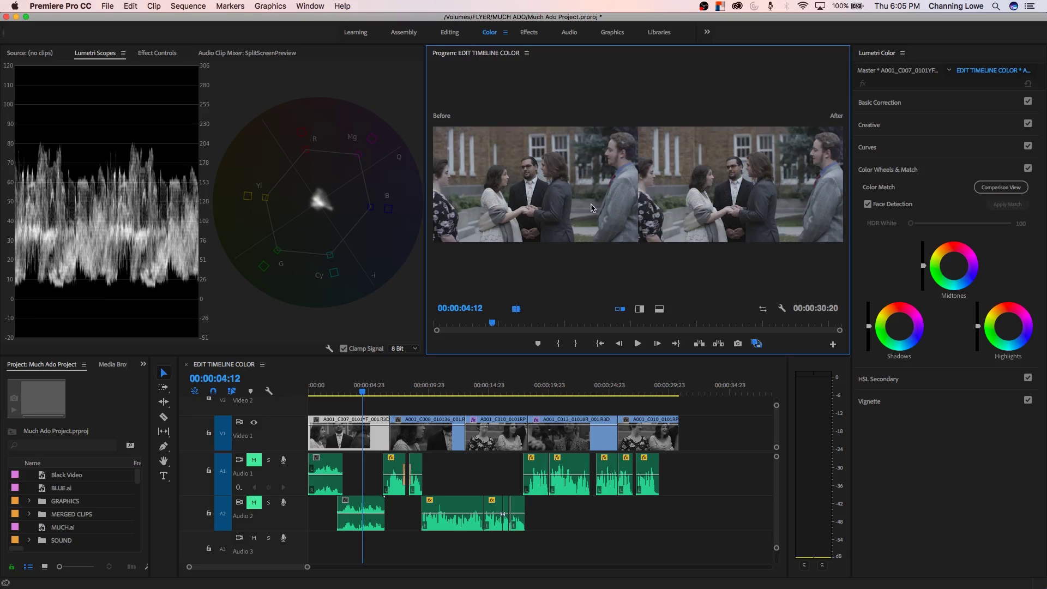
left_click(964, 272)
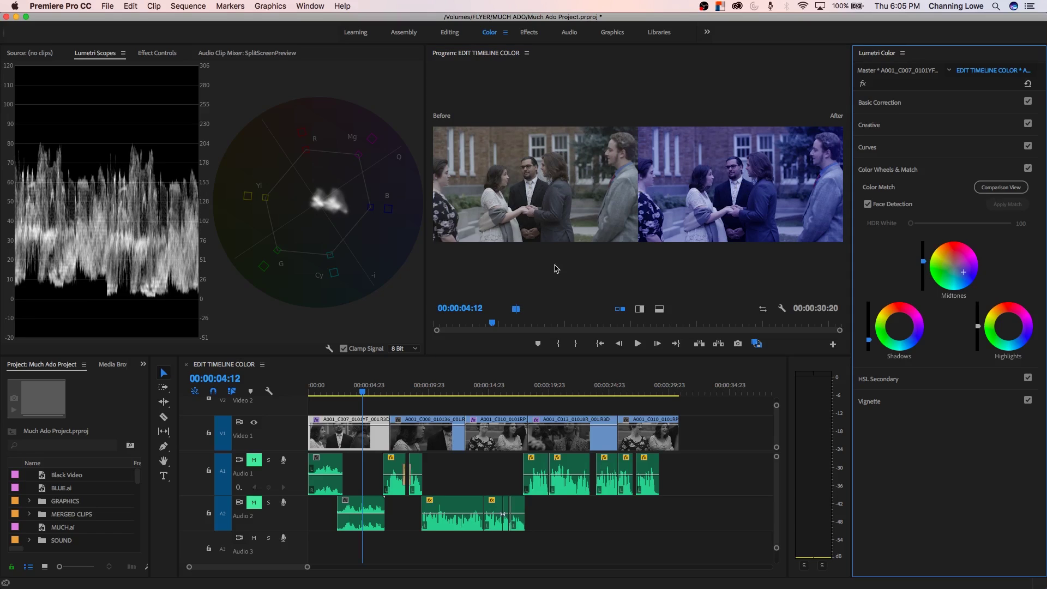
left_click(516, 309)
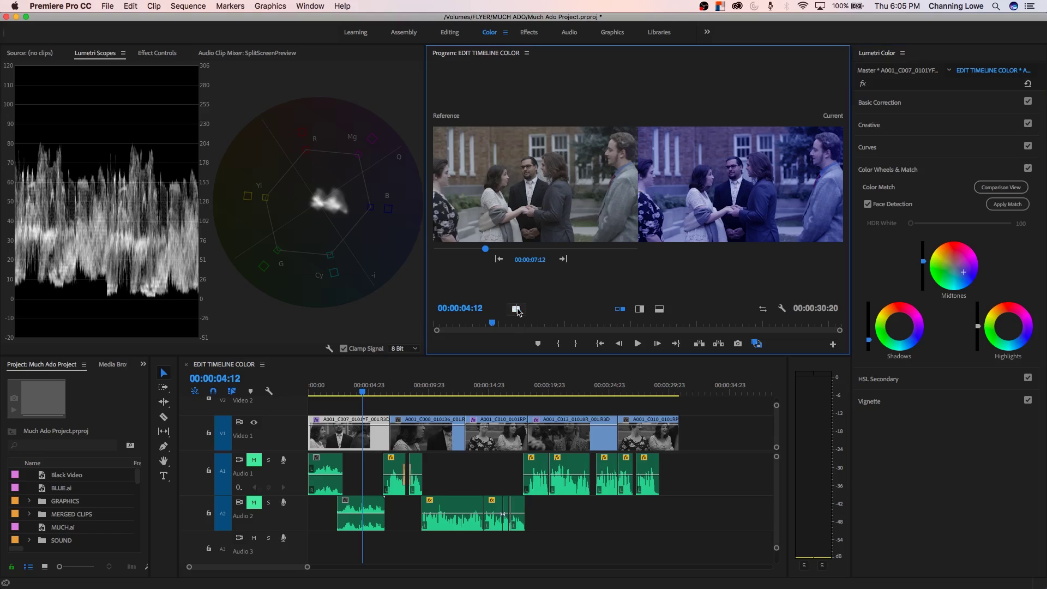
left_click(516, 309)
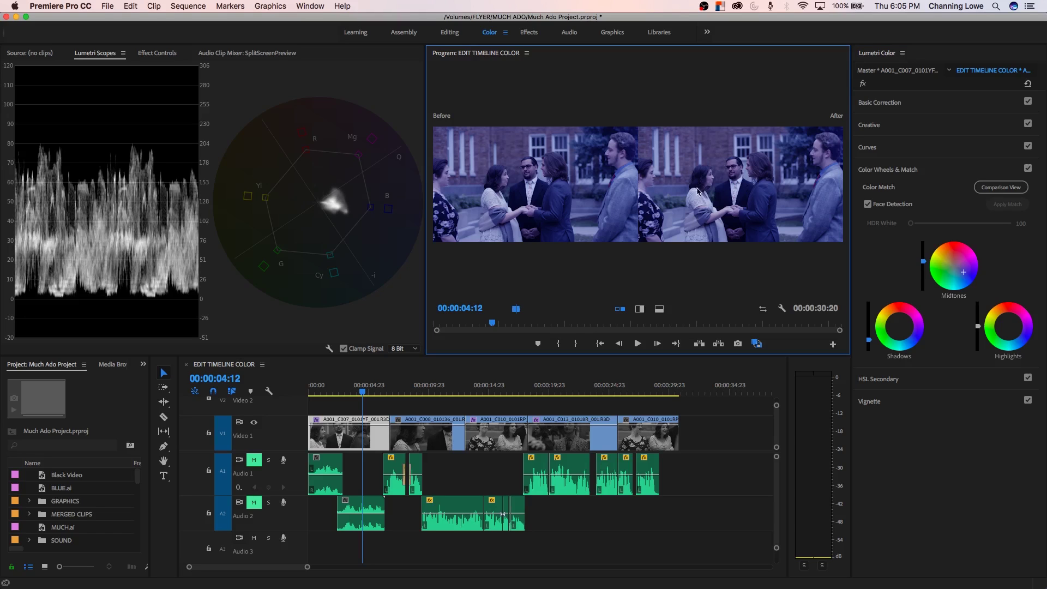
- Warm the first shot's midtones toward red-orange, then compare against the reference frame
left_click(962, 271)
left_click_drag(962, 271, 950, 257)
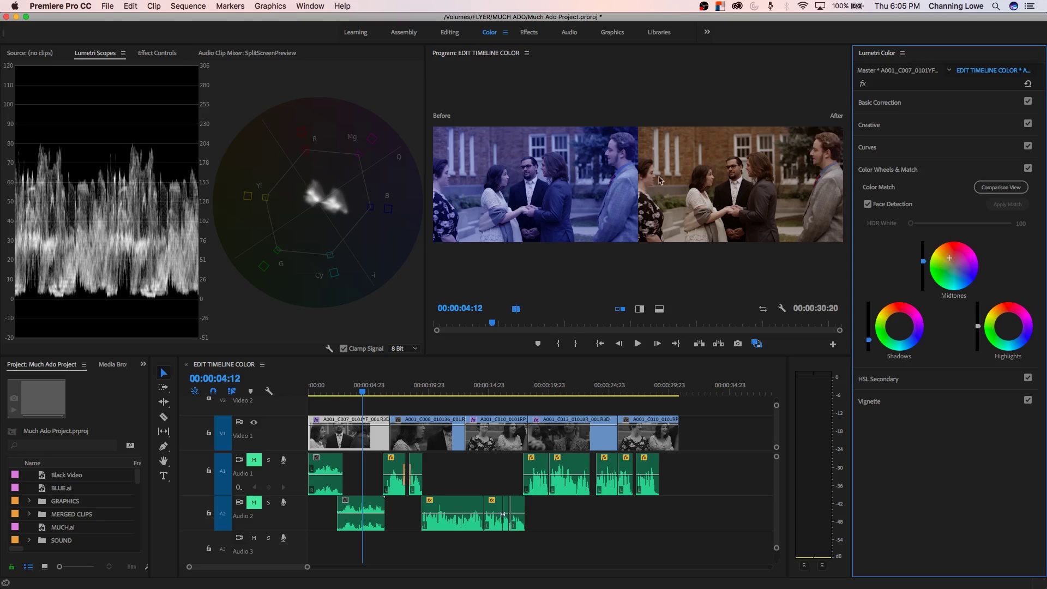
left_click_drag(946, 265, 945, 264)
left_click(515, 309)
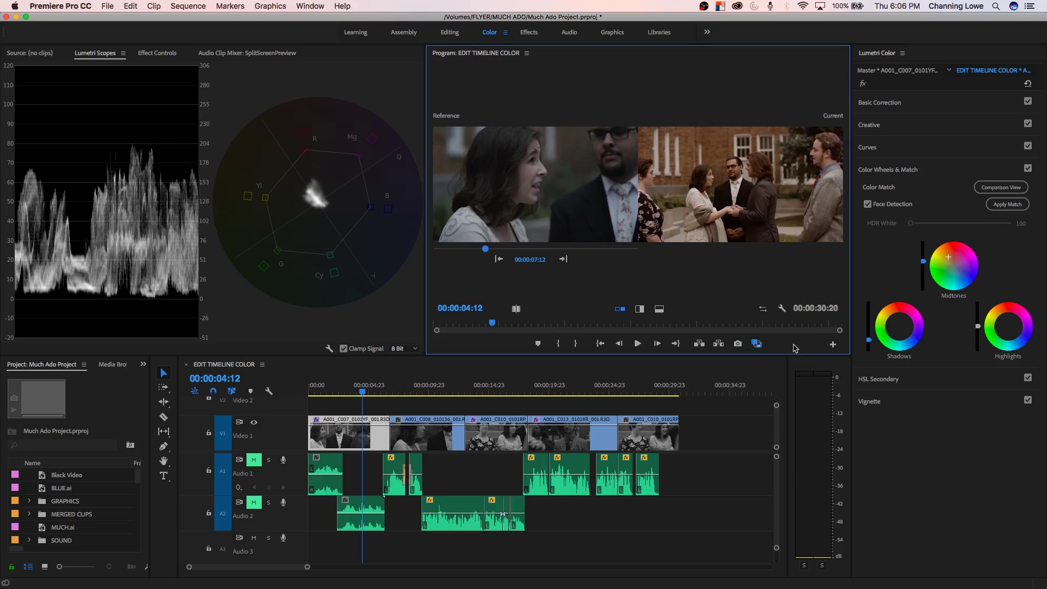
- Move the playhead to the A001_C010 shot at 00:00:15:17 and compare it with the reference
left_click(759, 346)
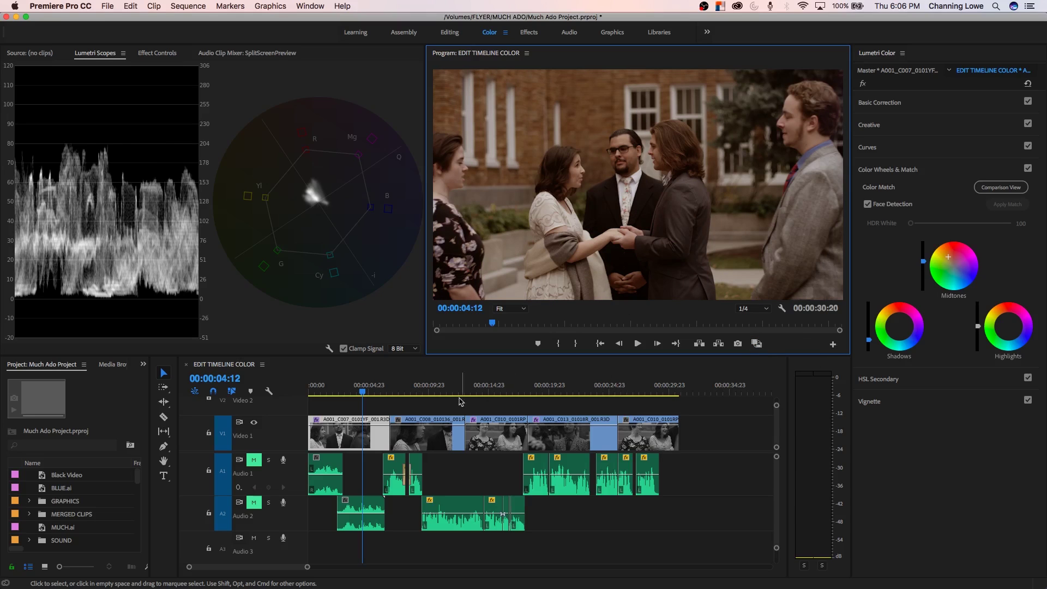
left_click_drag(428, 390, 498, 393)
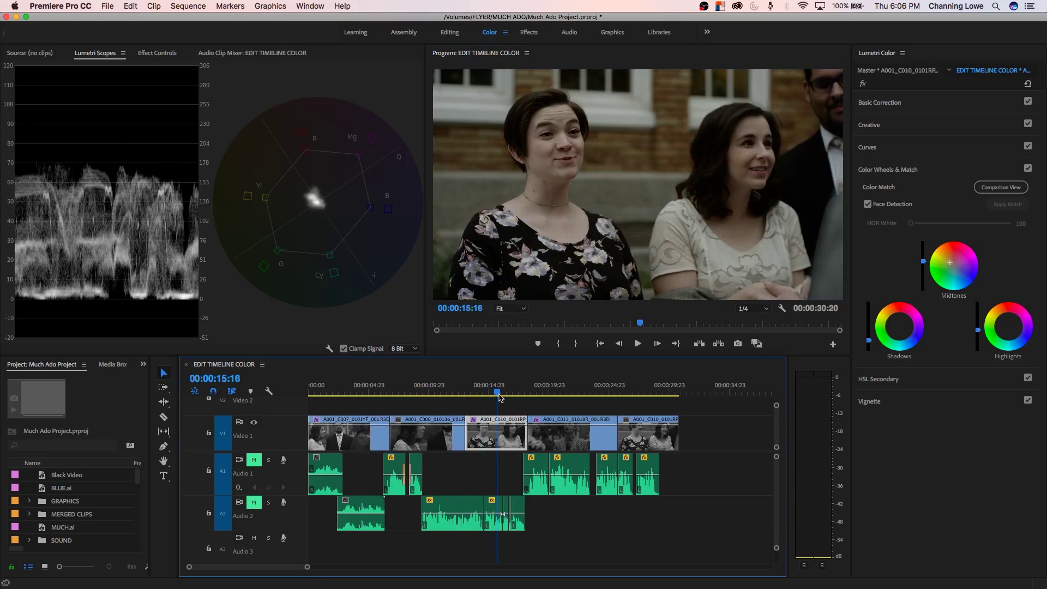
left_click(756, 344)
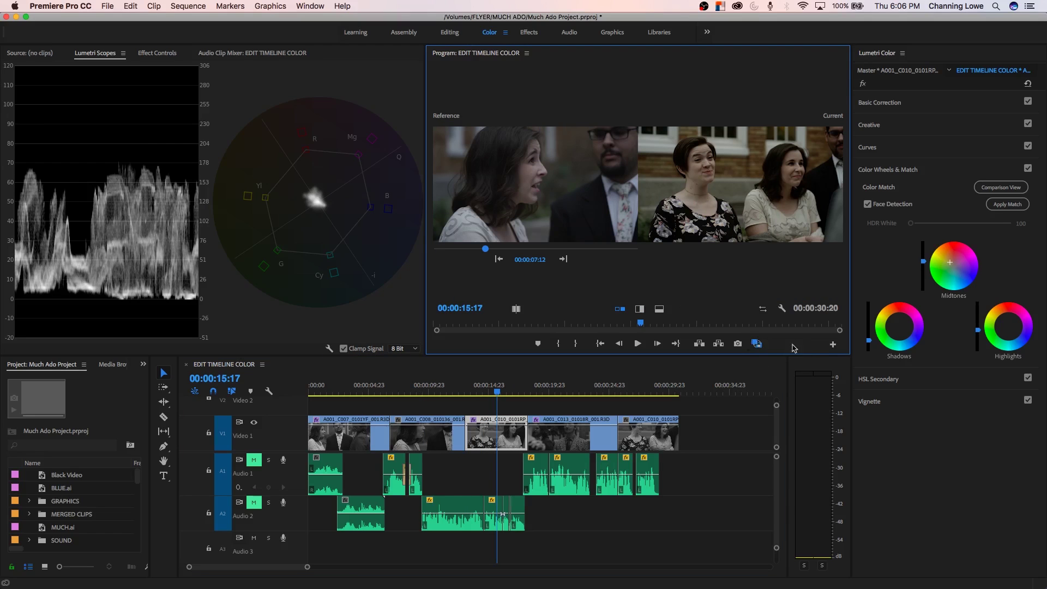
- Add the Toggle Proxies button to the Program monitor's button bar via the Button Editor
left_click(831, 345)
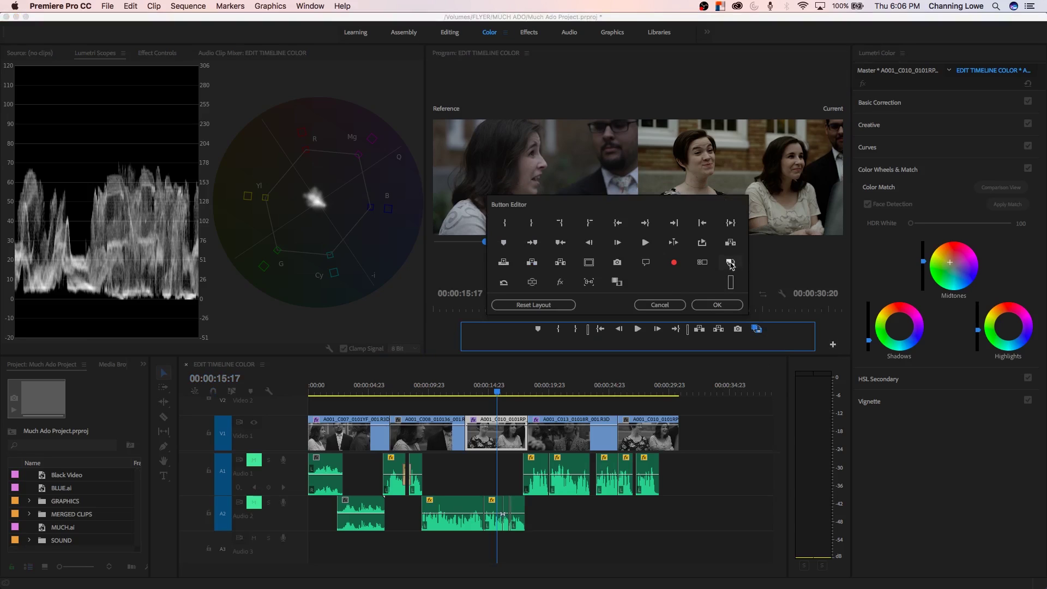
left_click_drag(764, 305, 776, 329)
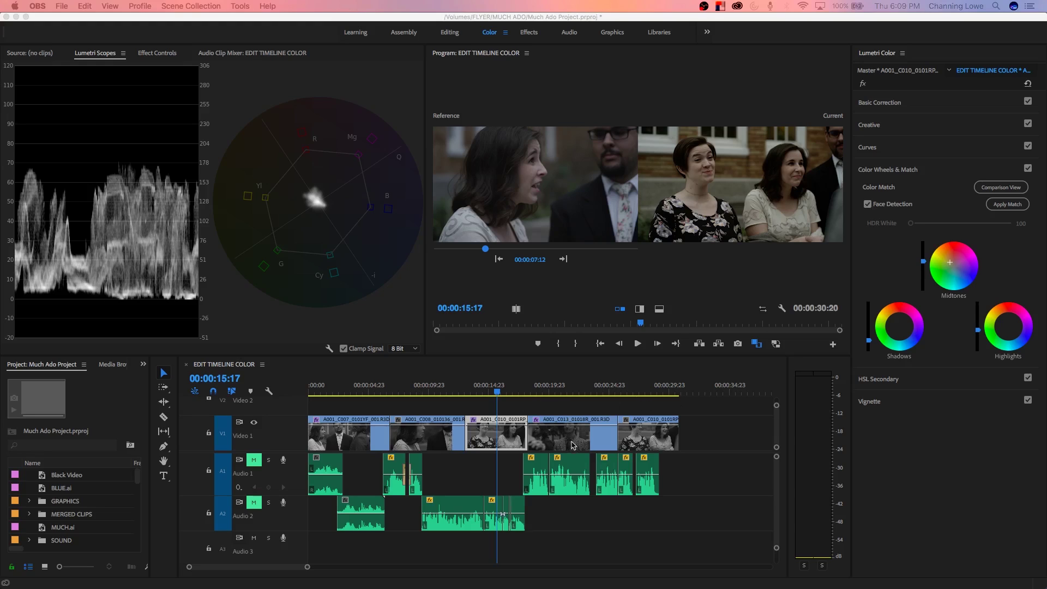
left_click(506, 401)
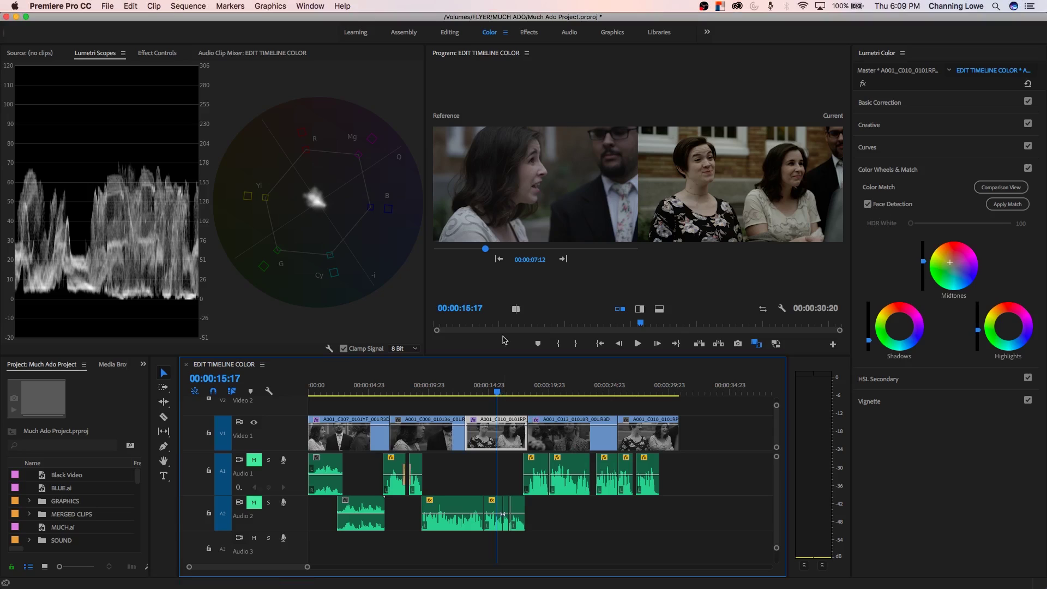
- Exit the split comparison, play the timeline, and park on A001_C013 at 00:00:20:00
left_click(761, 345)
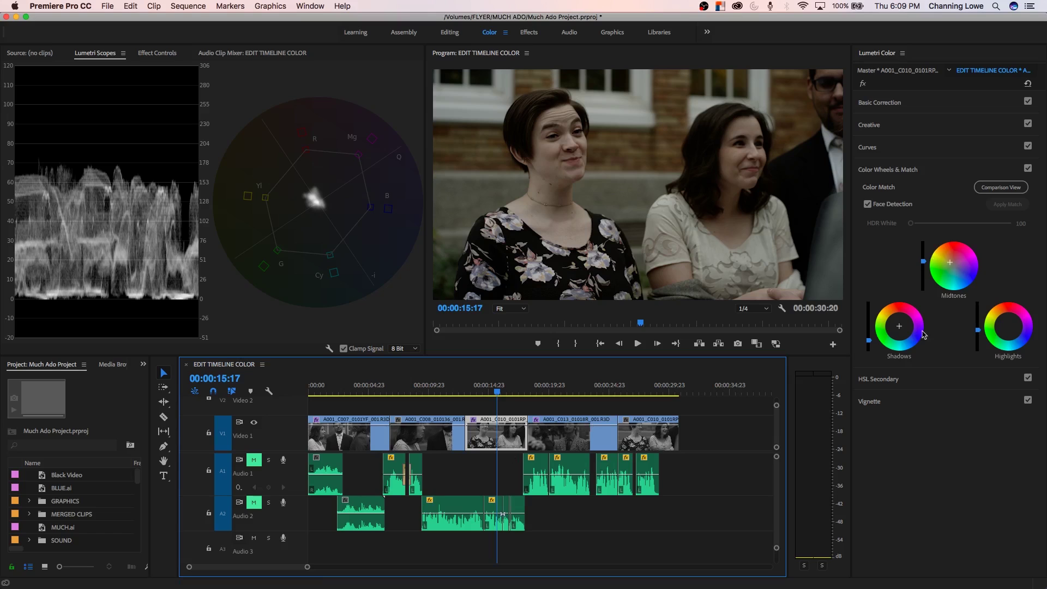
key("space")
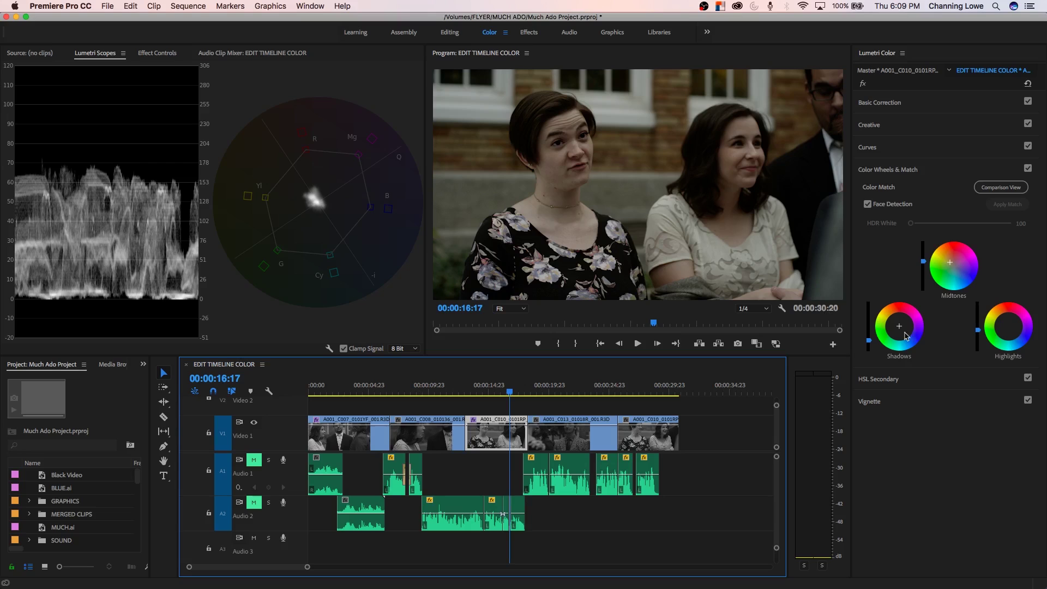
left_click(549, 390)
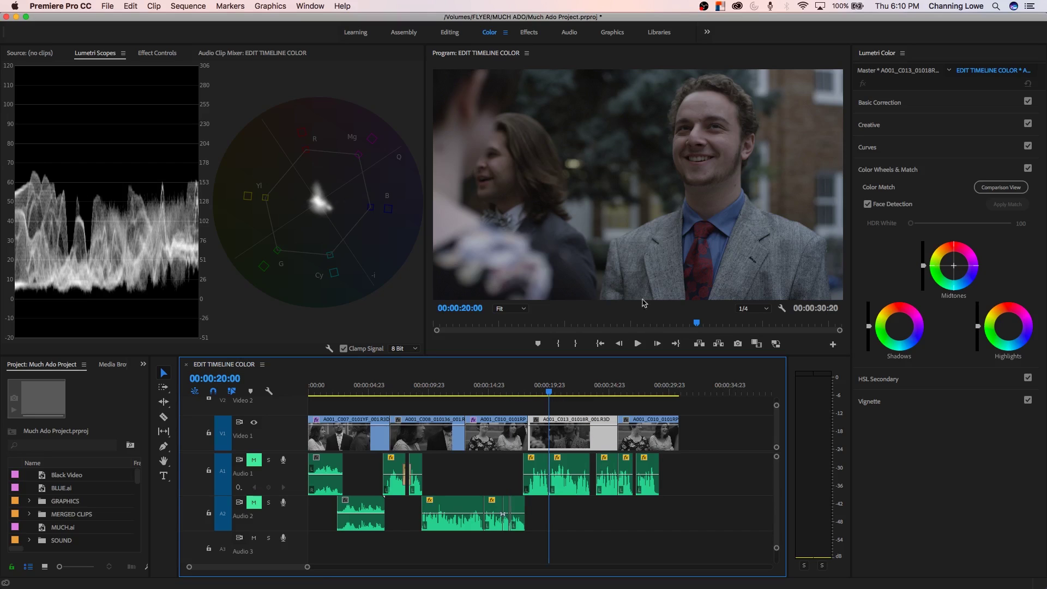
- Set the reference to the two women at 00:00:17:13 and apply Color Match to A001_C013
left_click(756, 344)
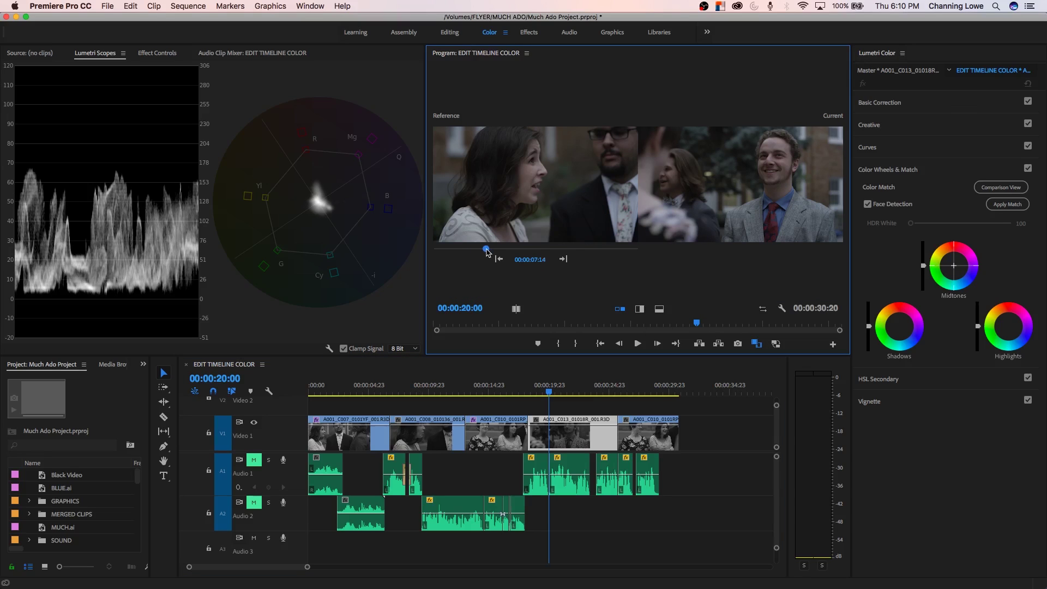
left_click_drag(487, 252, 490, 252)
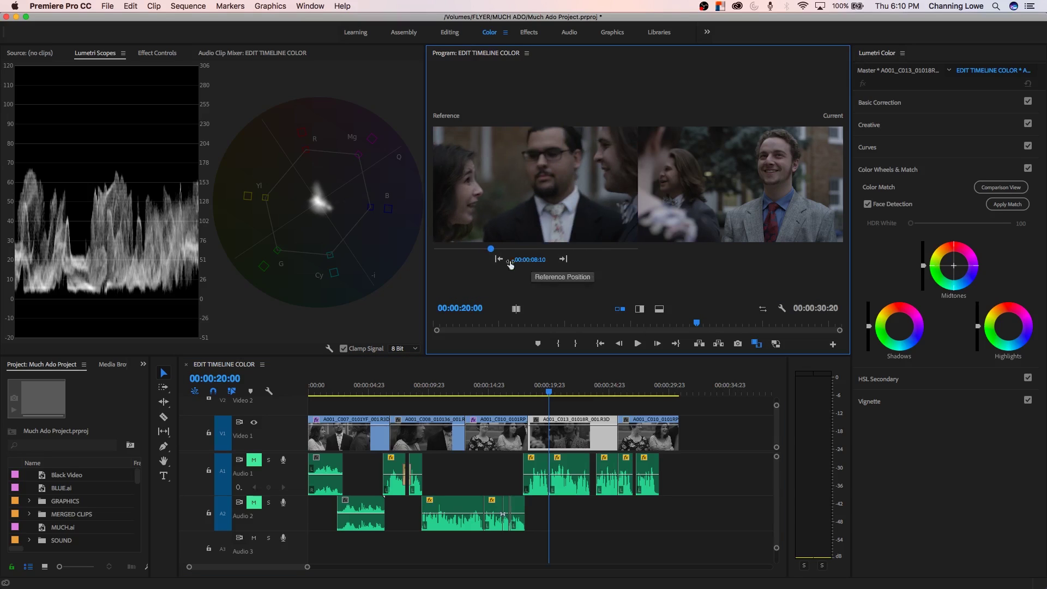
left_click(563, 260)
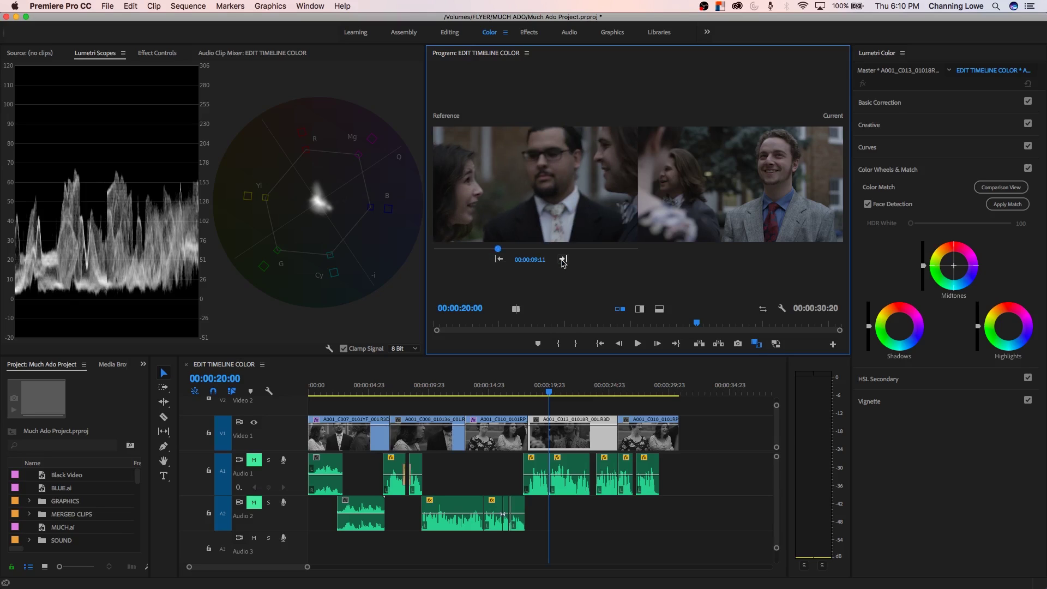
left_click(563, 260)
left_click(563, 261)
left_click(563, 261)
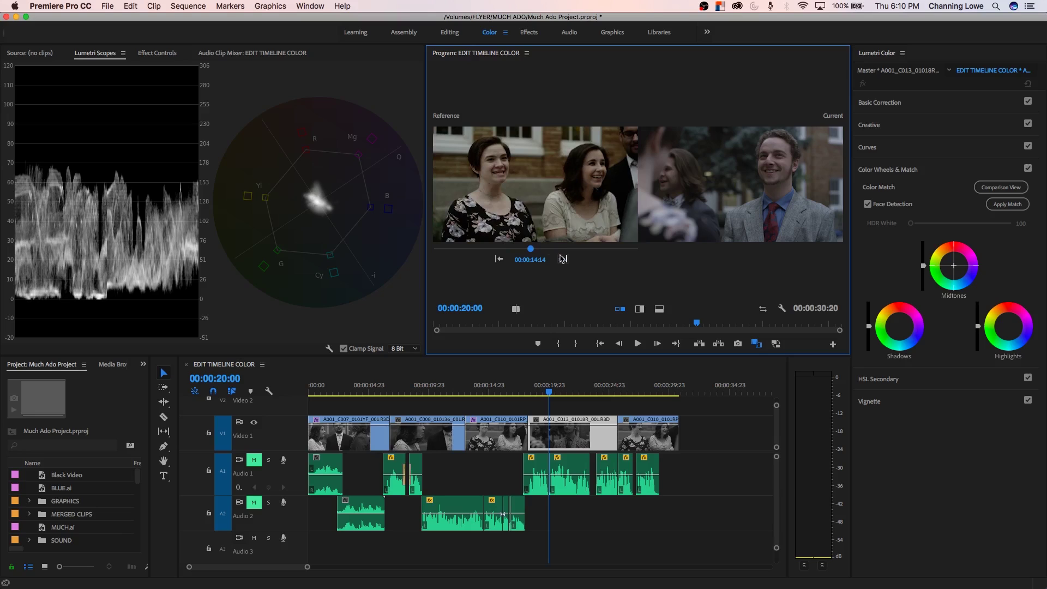
left_click(563, 260)
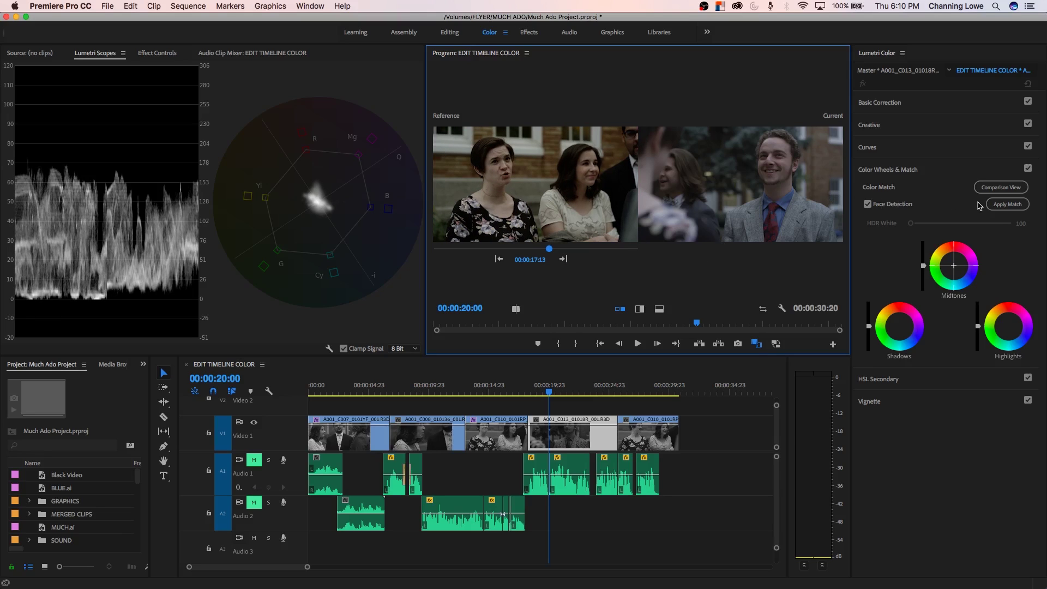
left_click(995, 205)
- Apply Match to grade the A001_C013 smiling-man shot toward the 00:00:17:13 two-women reference
left_click(998, 206)
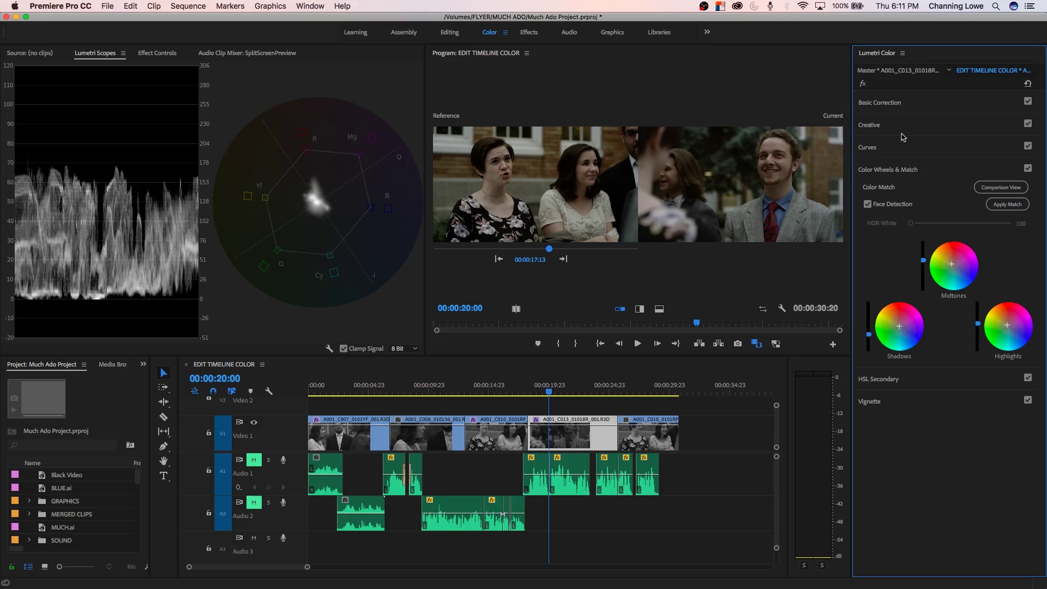
- Bring the A001_C007 wide shot at 00:00:05:01 into the comparison
left_click(905, 107)
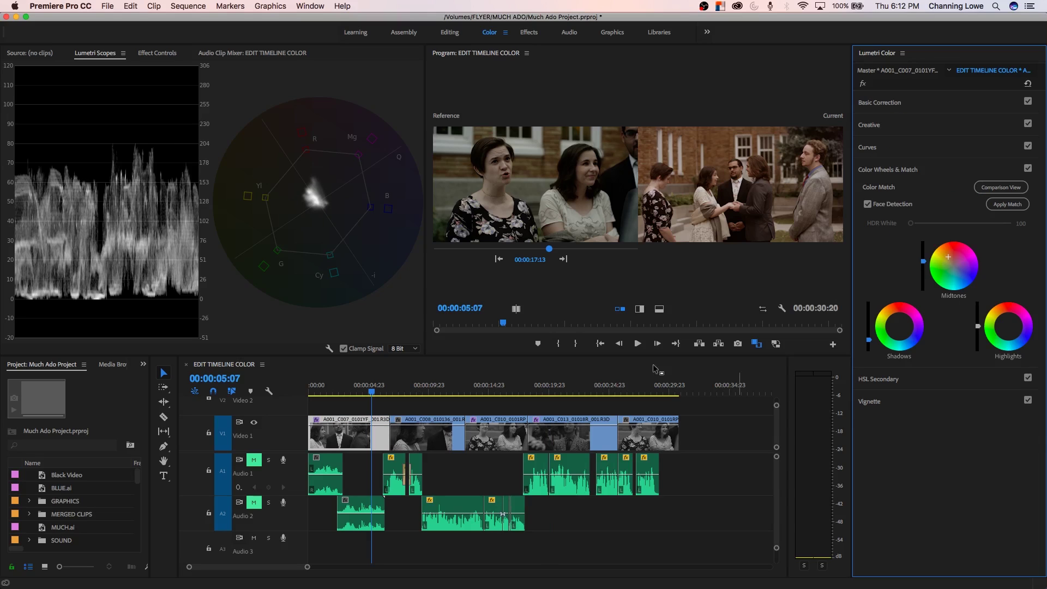
left_click(359, 391)
key("Down")
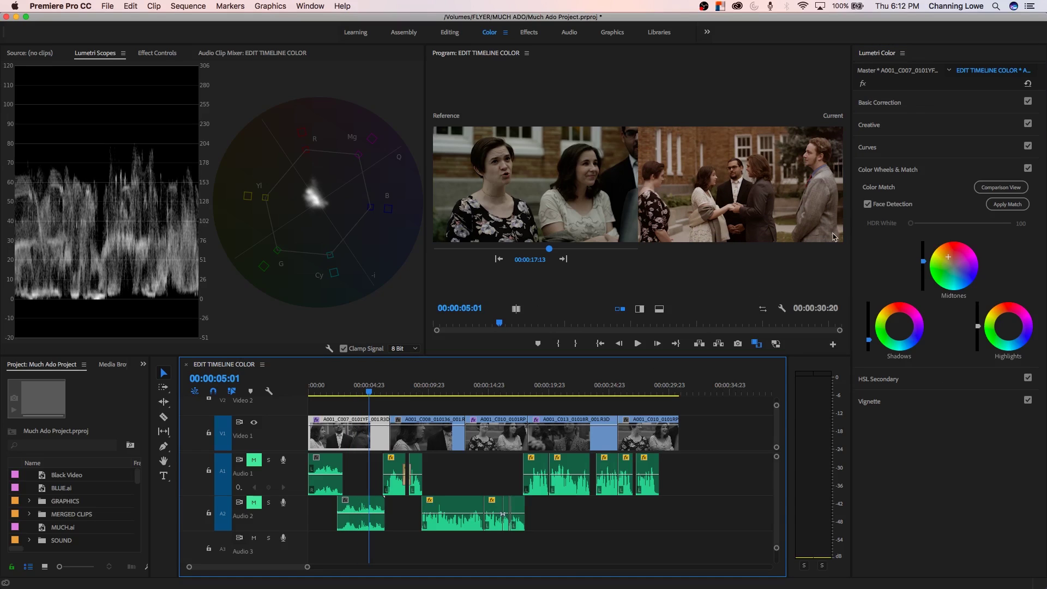
- Turn off Face Detection in the Color Wheels & Match settings
left_click(867, 204)
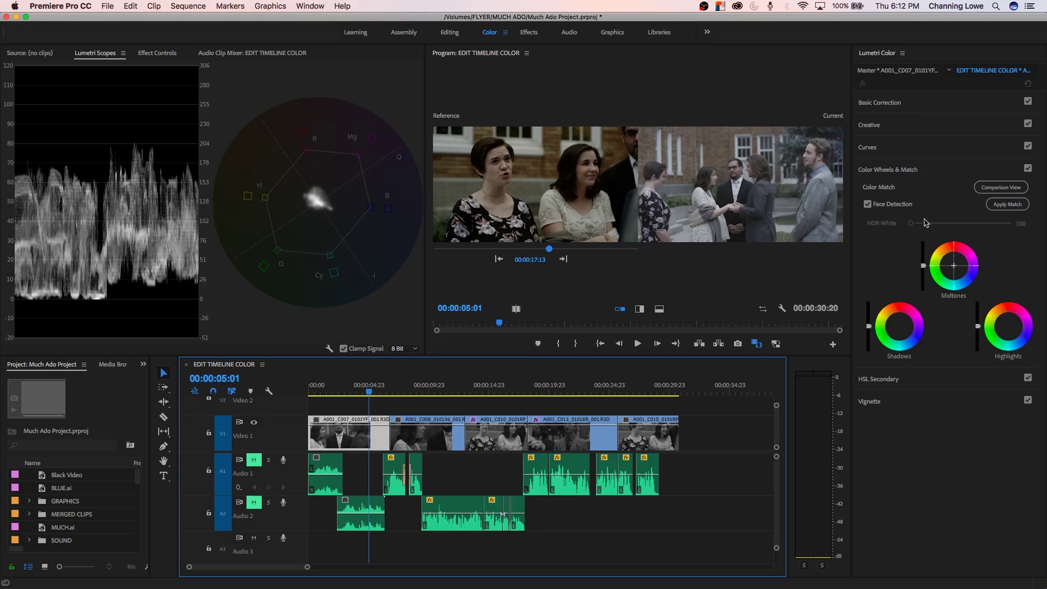
left_click(870, 207)
left_click(868, 204)
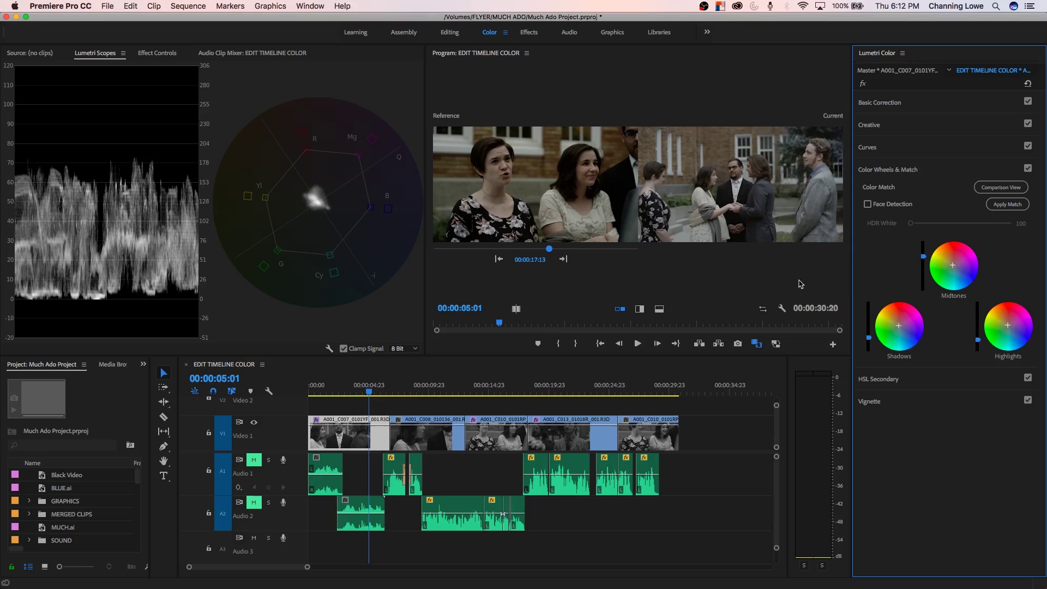
- Lower the Midtones wheel brightness slightly on the A001_C007 wide shot
left_click_drag(923, 256, 923, 265)
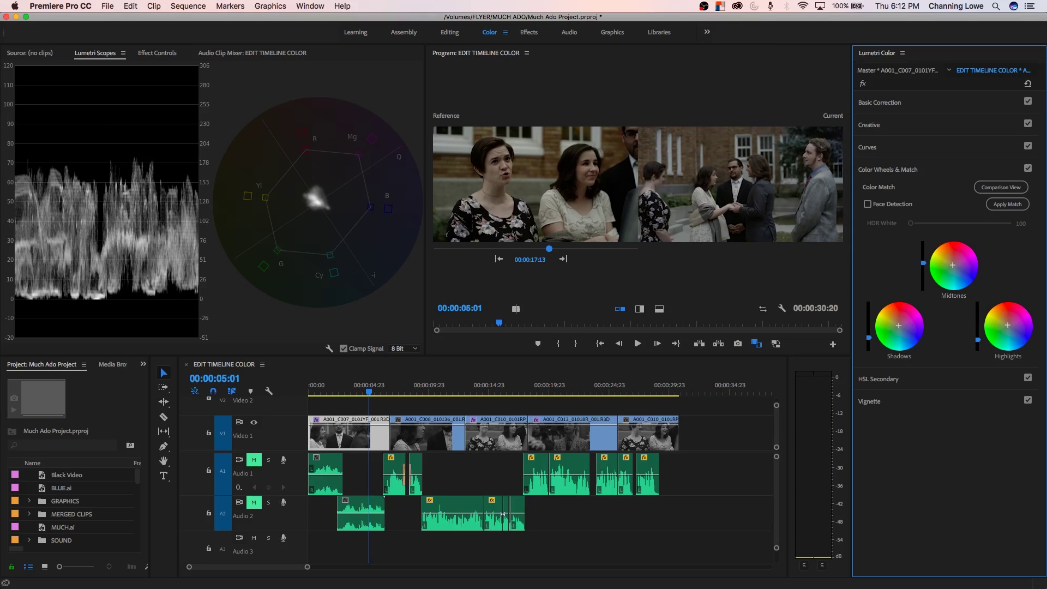